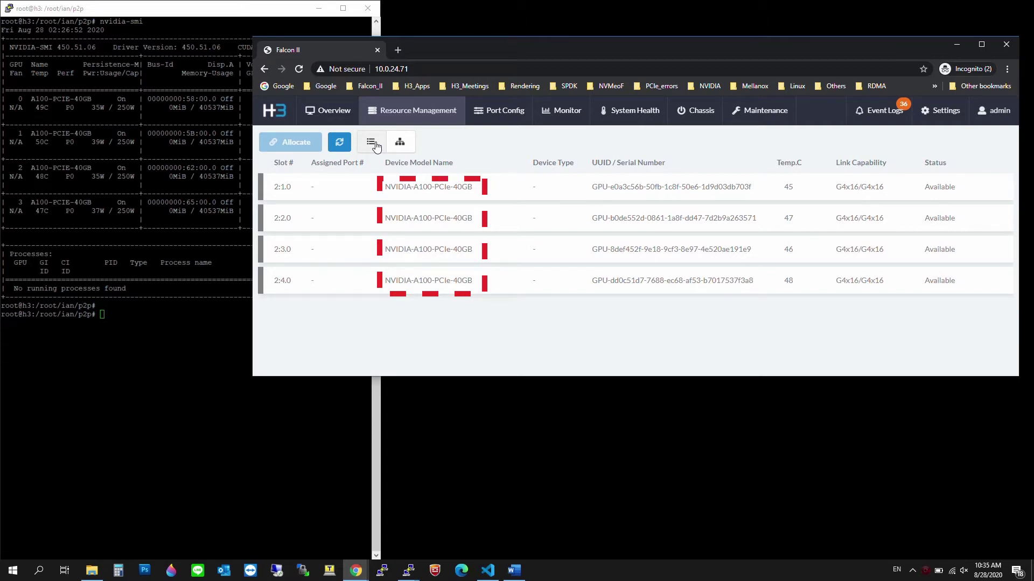
Check the four A100 GPUs with nvidia-smi, then show Falcon II's Monitor traffic topology view.
{"action": "left_click", "coordinate": [227, 11]}
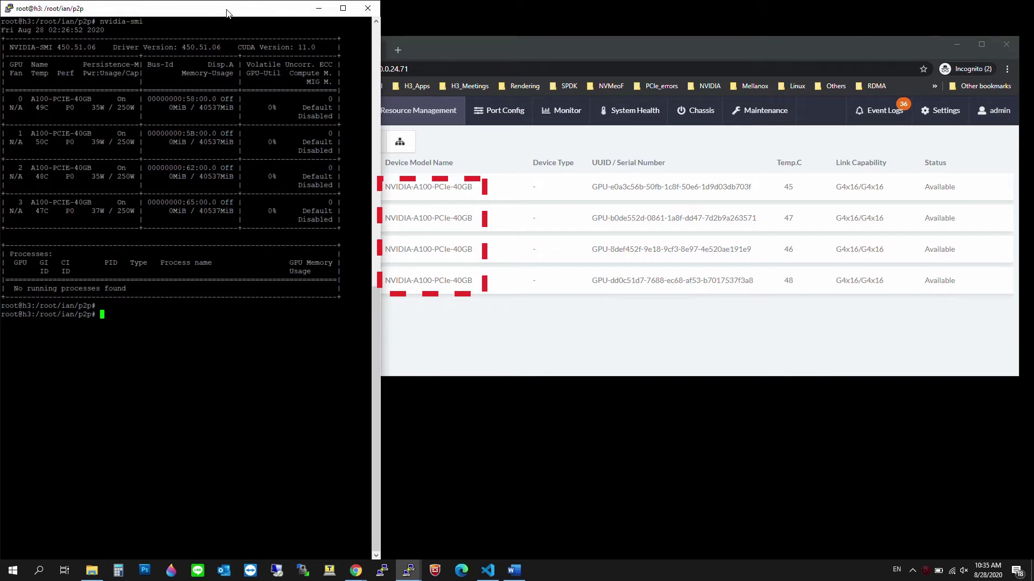
{"action": "type", "text": "nvidia-smi"}
{"action": "key", "text": "Return"}
{"action": "key", "text": "Return"}
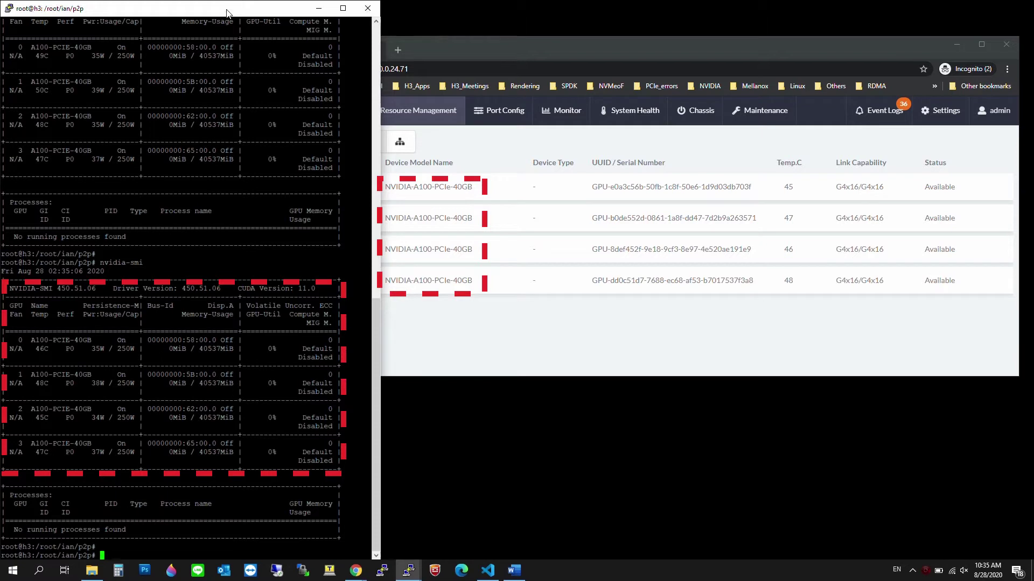
{"action": "left_click", "coordinate": [567, 123]}
{"action": "left_click", "coordinate": [567, 123]}
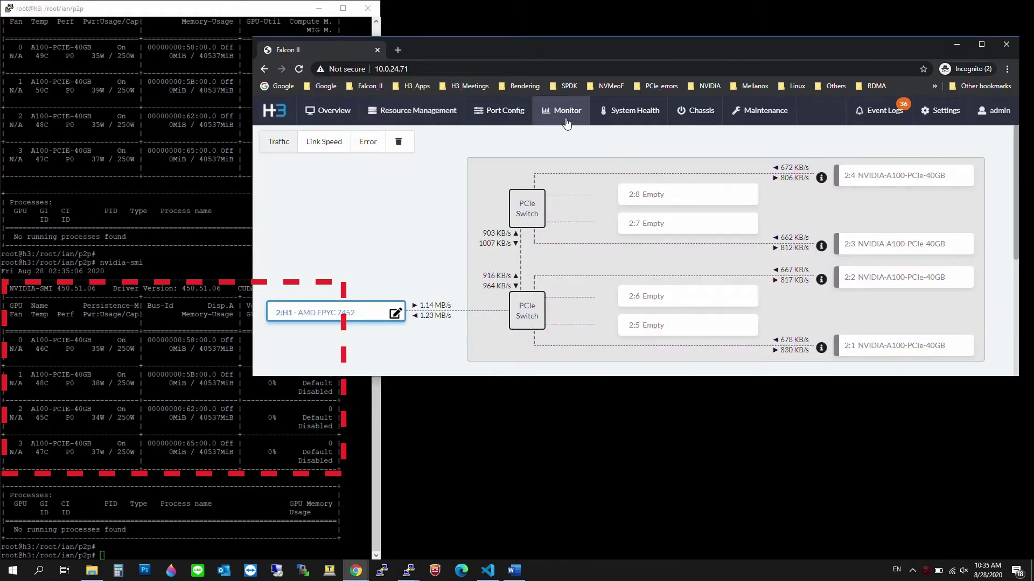
Recall and run p2pBandwidthLatencyTest, showing all four A100s peering at about 48.6 GB/s bidirectional.
{"action": "left_click", "coordinate": [291, 14]}
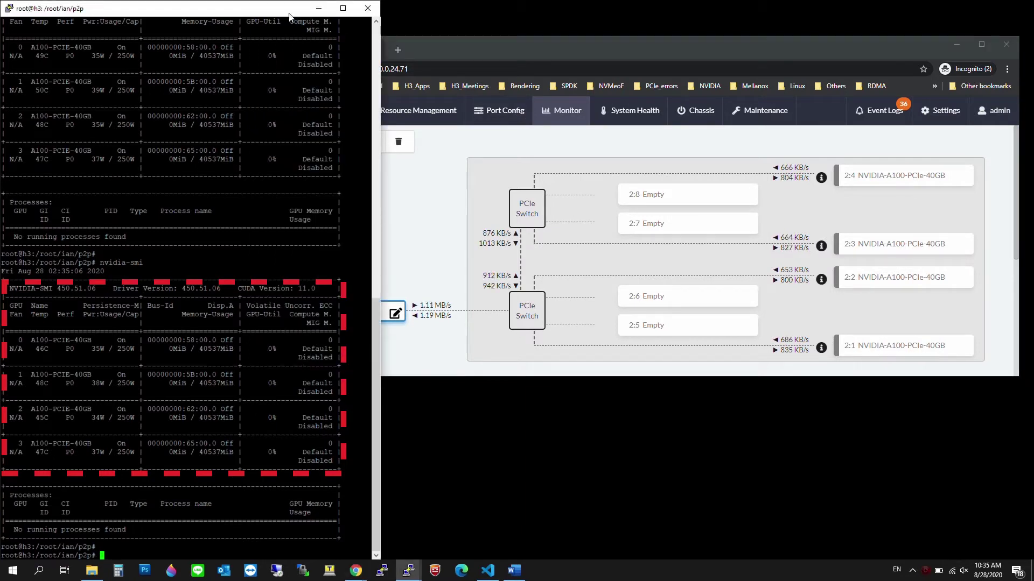
{"action": "type", "text": "../bandwidth/bandwidth -i 2 -t 5m bidhd"}
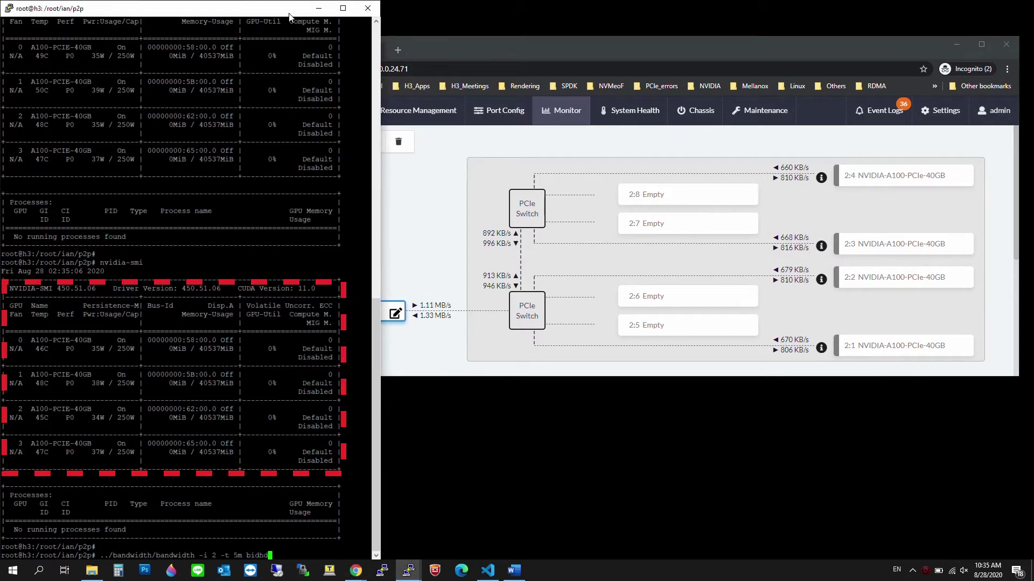
{"action": "key", "text": "ctrl+u"}
{"action": "type", "text": "clear"}
{"action": "key", "text": "ctrl+u"}
{"action": "type", "text": "cd .."}
{"action": "key", "text": "Up"}
{"action": "key", "text": "Up"}
{"action": "key", "text": "Up"}
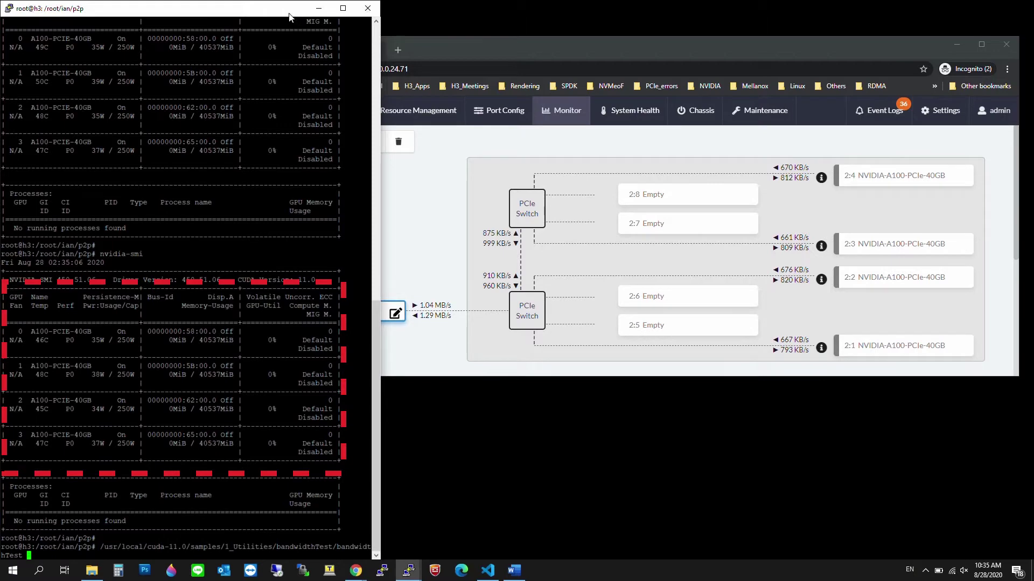
{"action": "key", "text": "Up"}
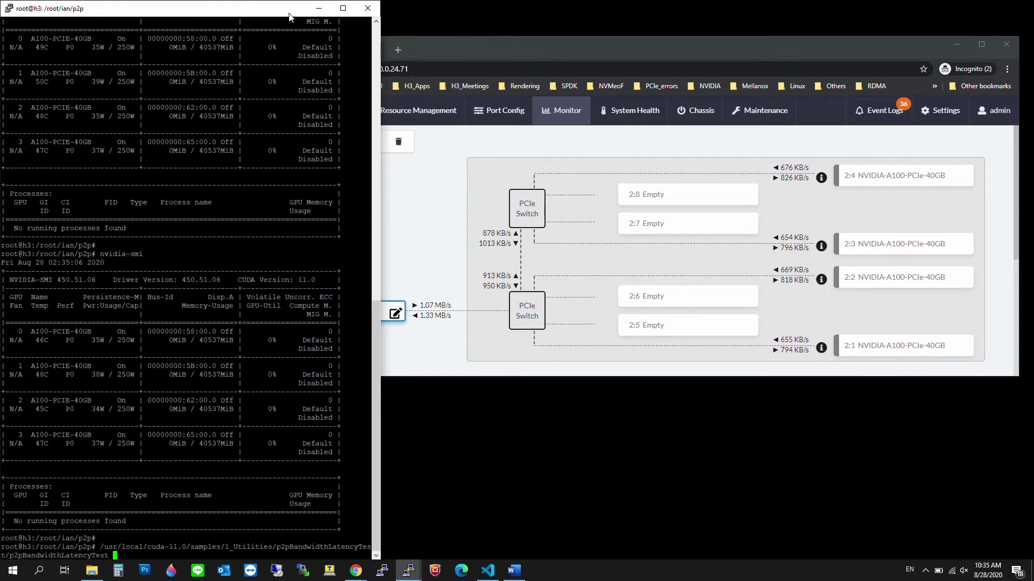
{"action": "key", "text": "Return"}
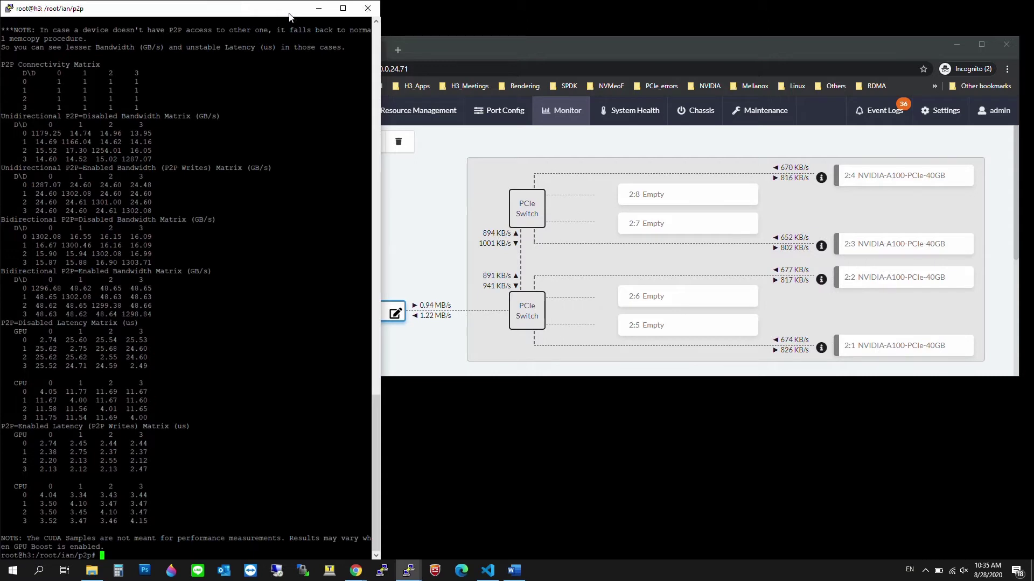
Run the 5-minute bidirectional GPU 0–1 P2P test (~48.6 GB/s) and check ~28 GB/s per link in Falcon II.
{"action": "key", "text": "Up"}
{"action": "key", "text": "Up"}
{"action": "key", "text": "Up"}
{"action": "key", "text": "Up"}
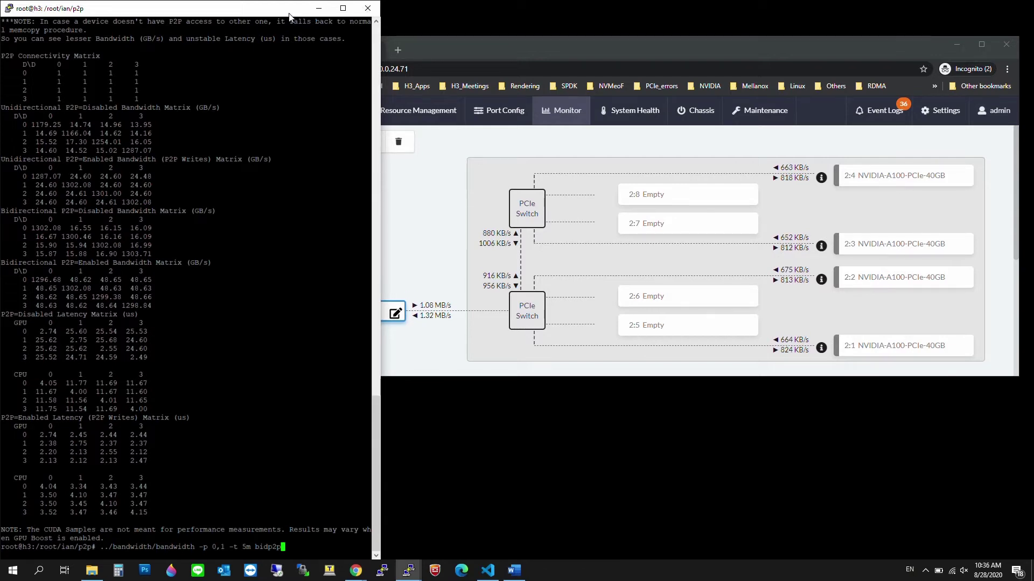
{"action": "key", "text": "Return"}
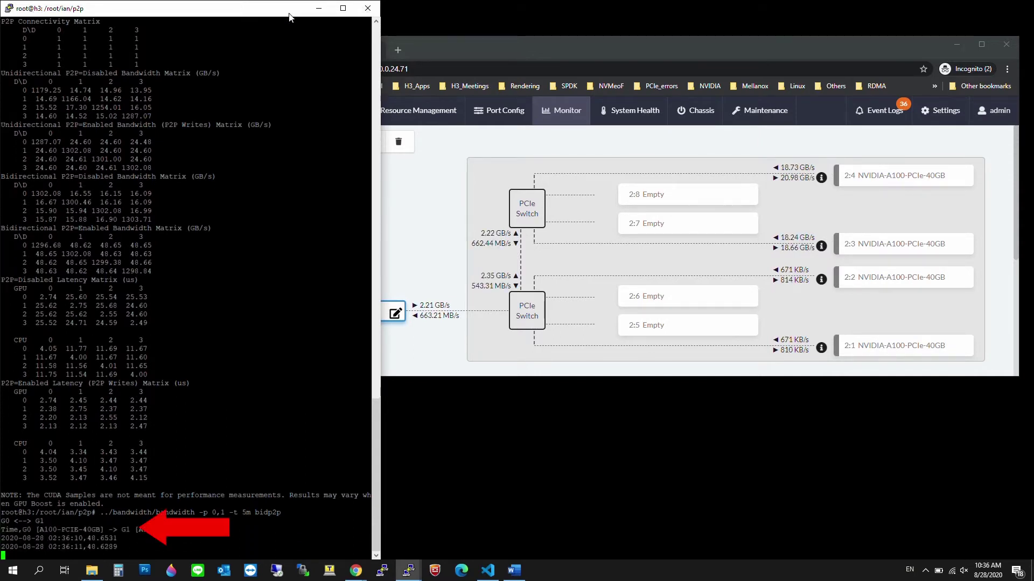
{"action": "left_click", "coordinate": [457, 162]}
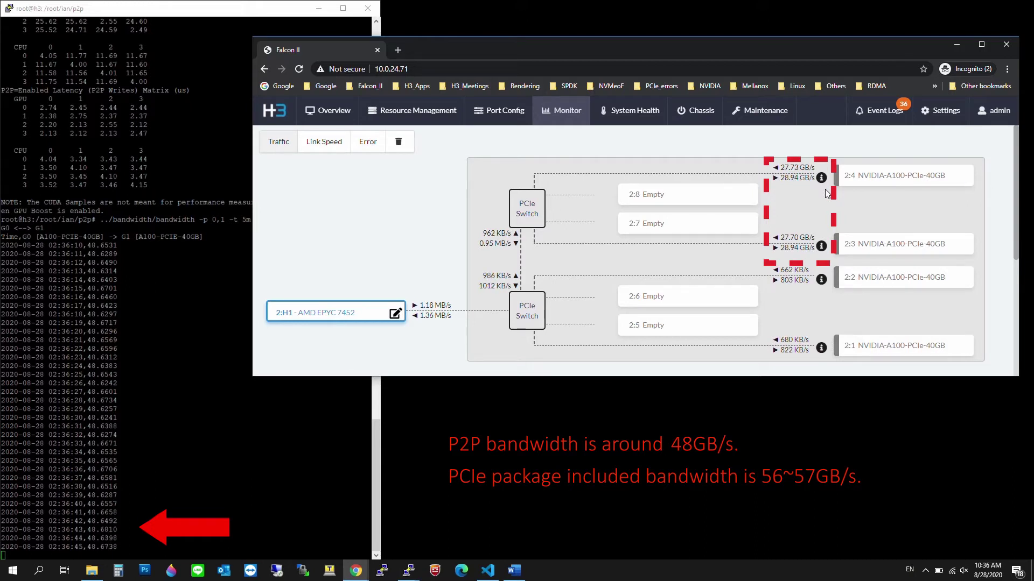
{"action": "left_click", "coordinate": [185, 261]}
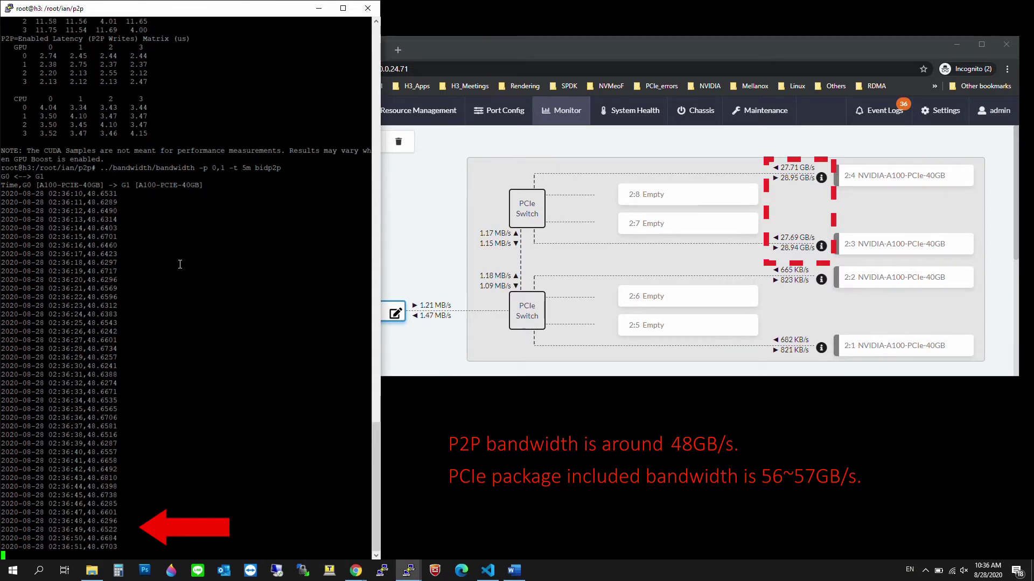
Stop the P2P test and run an htod host-to-GPU 2 bandwidth test (~25.1 GB/s), checking Falcon II traffic.
{"action": "key", "text": "ctrl+c"}
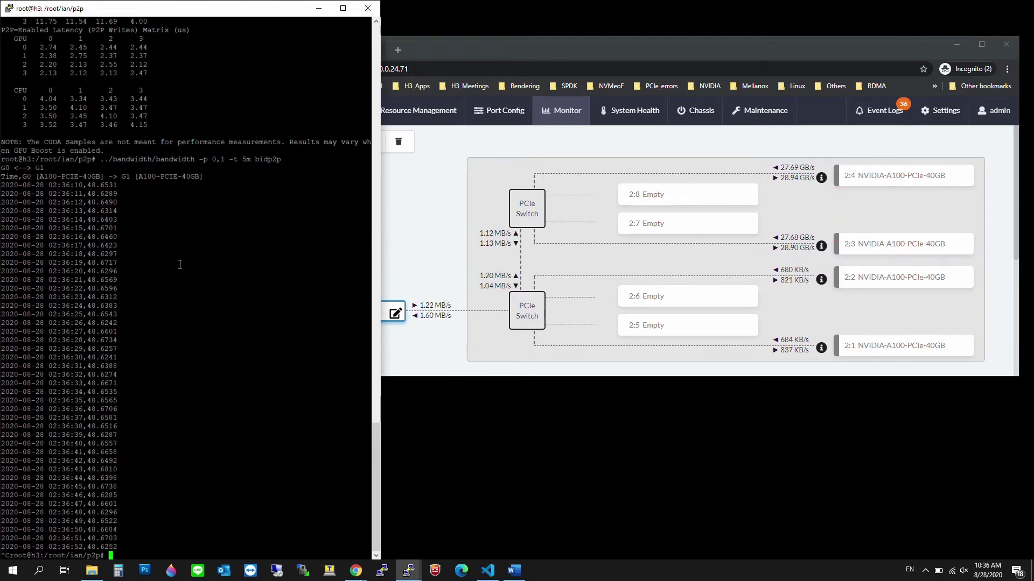
{"action": "key", "text": "Return"}
{"action": "type", "text": "/usr/local/cuda-11.0/samples/1_Utilities/p2pBandwidthLatencyTest/p2pBandwidthLatencyTest"}
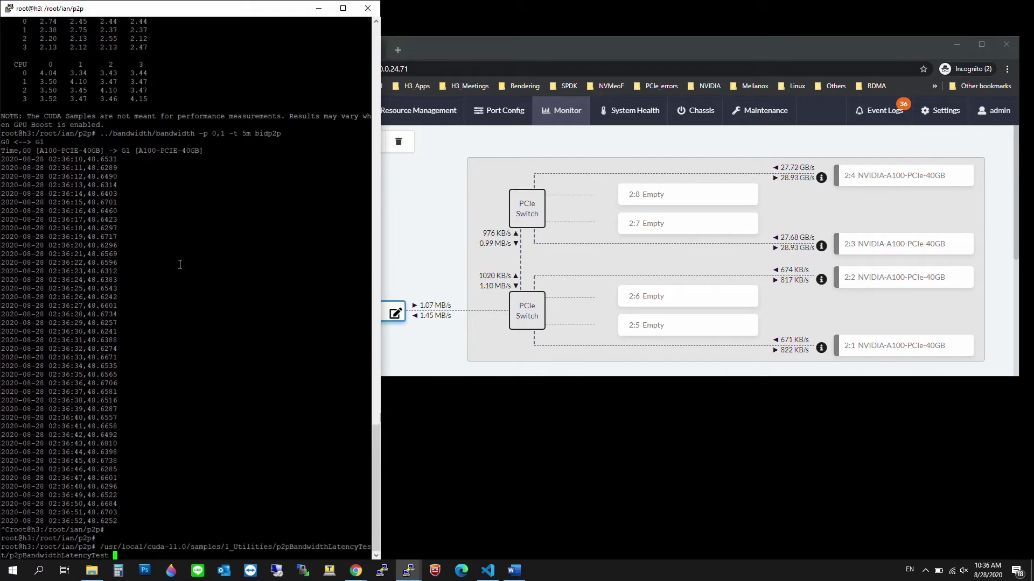
{"action": "key", "text": "Up"}
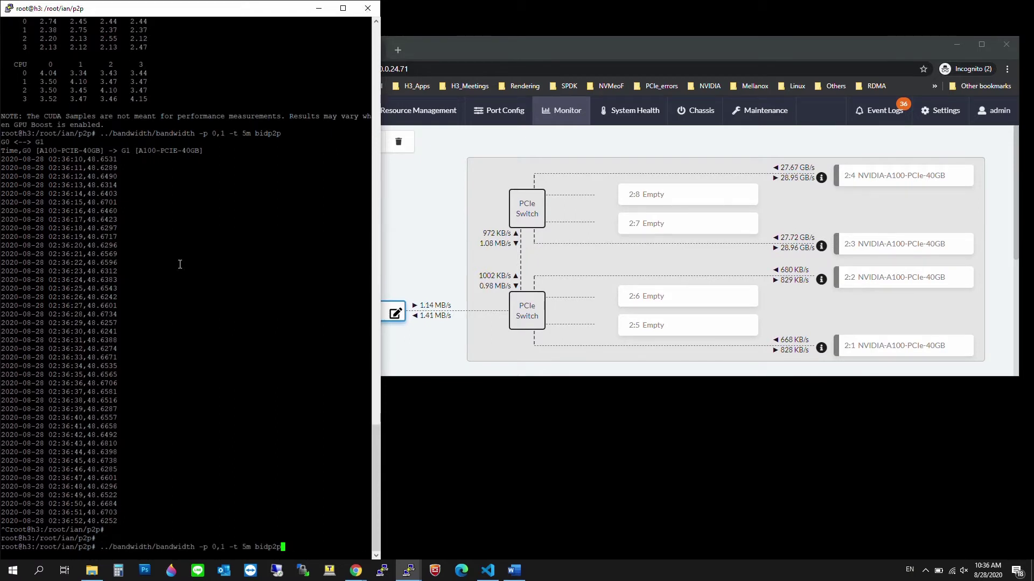
{"action": "key", "text": "Up"}
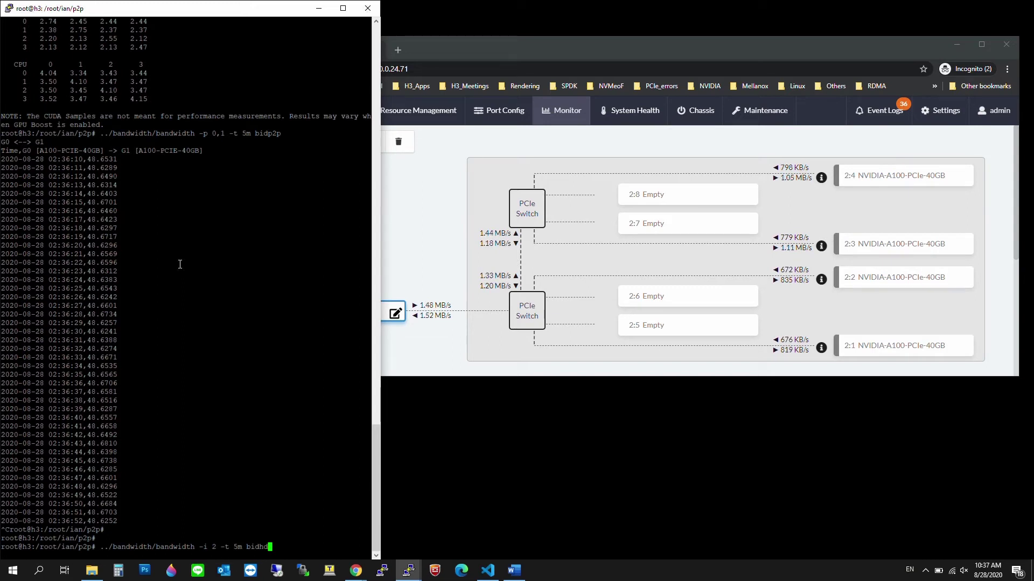
{"action": "key", "text": "BackSpace"}
{"action": "key", "text": "BackSpace"}
{"action": "key", "text": "BackSpace"}
{"action": "key", "text": "BackSpace"}
{"action": "key", "text": "BackSpace"}
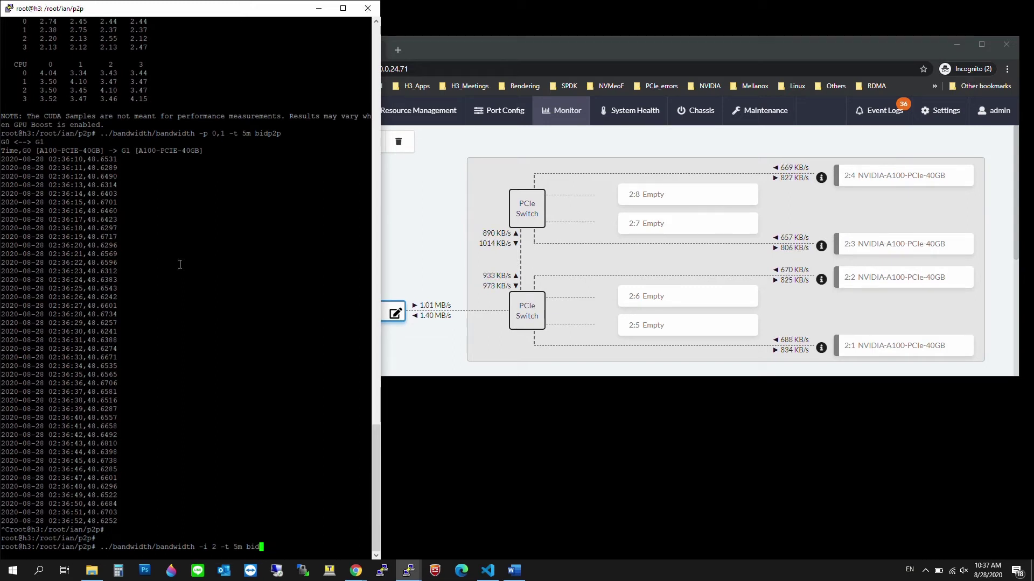
{"action": "type", "text": "htod"}
{"action": "key", "text": "Return"}
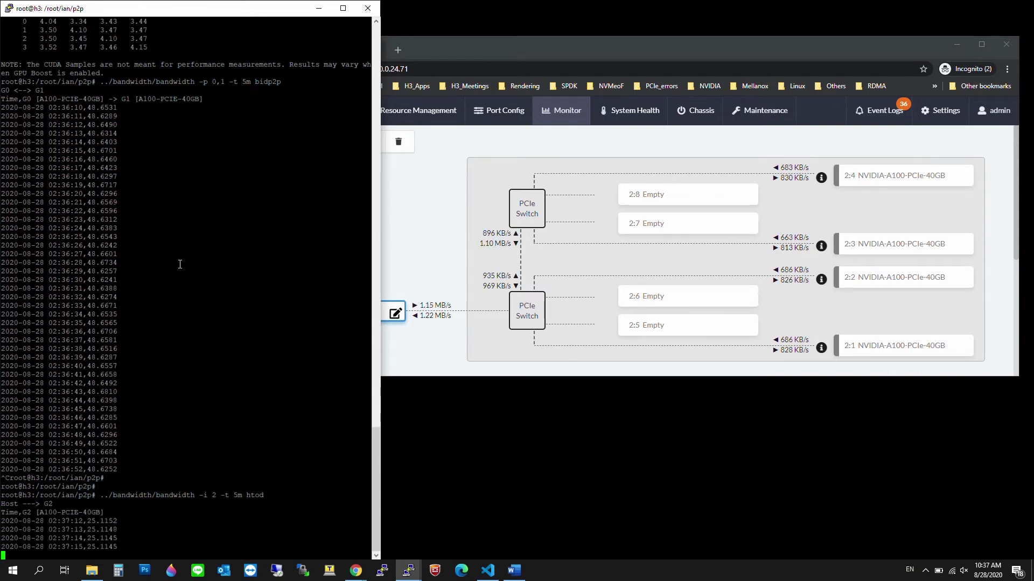
{"action": "left_click", "coordinate": [797, 366]}
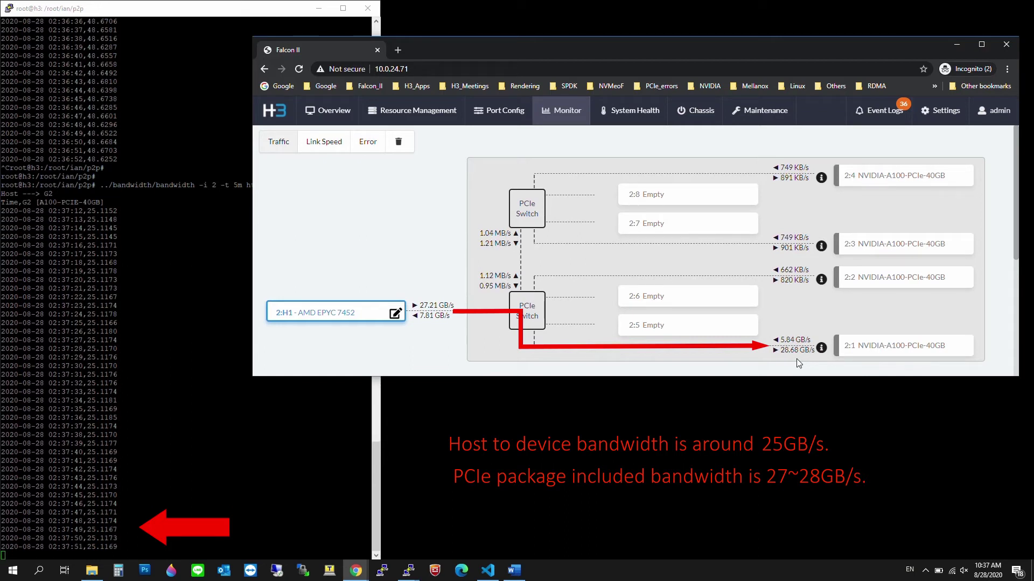
{"action": "left_click", "coordinate": [262, 455]}
Switch the GPU 2 bandwidth test to dtoh mode, logging about 24.61 GB/s, and watch it in Falcon II.
{"action": "key", "text": "ctrl+c"}
{"action": "key", "text": "Return"}
{"action": "key", "text": "Up"}
{"action": "key", "text": "BackSpace"}
{"action": "key", "text": "BackSpace"}
{"action": "key", "text": "BackSpace"}
{"action": "key", "text": "BackSpace"}
{"action": "type", "text": "dtoh"}
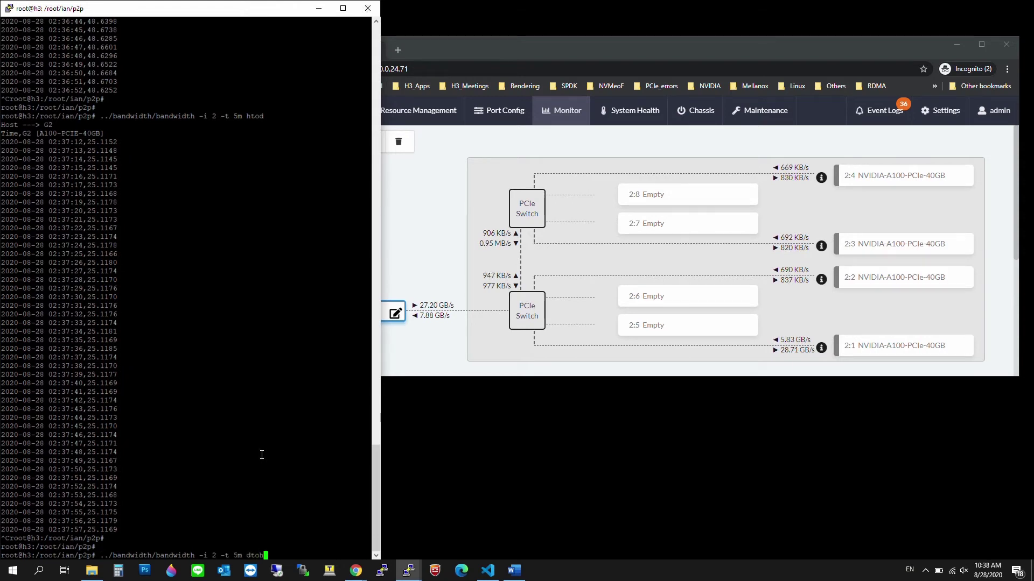
{"action": "key", "text": "Return"}
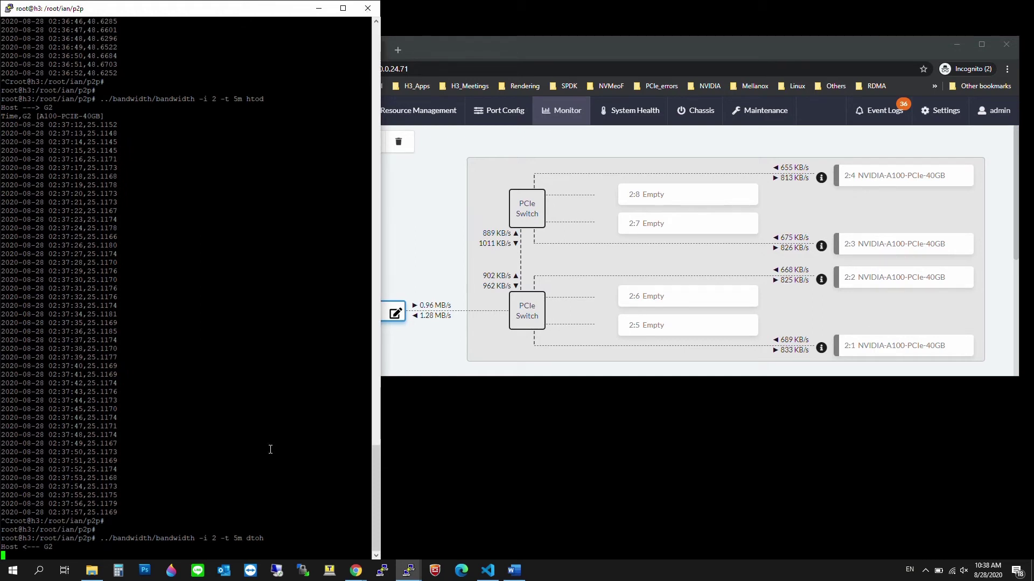
{"action": "left_click", "coordinate": [439, 278]}
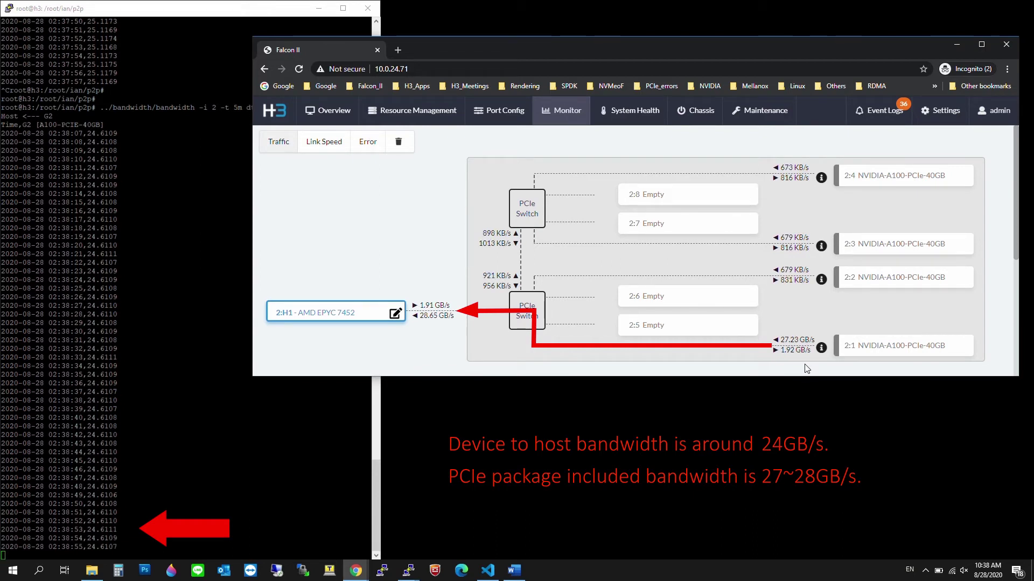
Stop the dtoh test and start the bidirectional host–G2 bandwidth test in bidhd mode.
{"action": "left_click", "coordinate": [304, 445]}
{"action": "key", "text": "ctrl+c"}
{"action": "key", "text": "Return"}
{"action": "key", "text": "Up"}
{"action": "key", "text": "BackSpace"}
{"action": "key", "text": "BackSpace"}
{"action": "key", "text": "BackSpace"}
{"action": "key", "text": "BackSpace"}
{"action": "type", "text": "hidhd"}
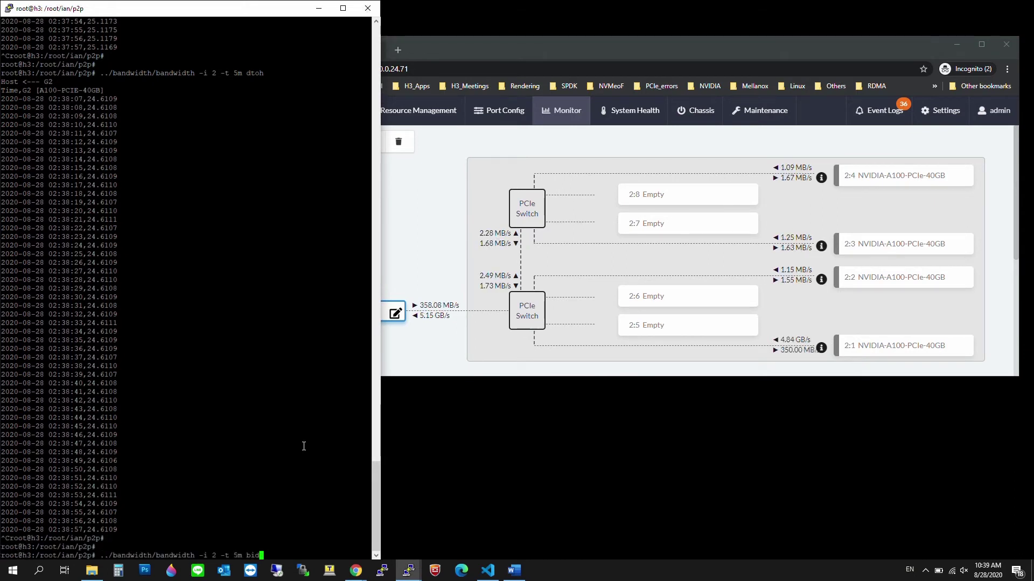
{"action": "key", "text": "Return"}
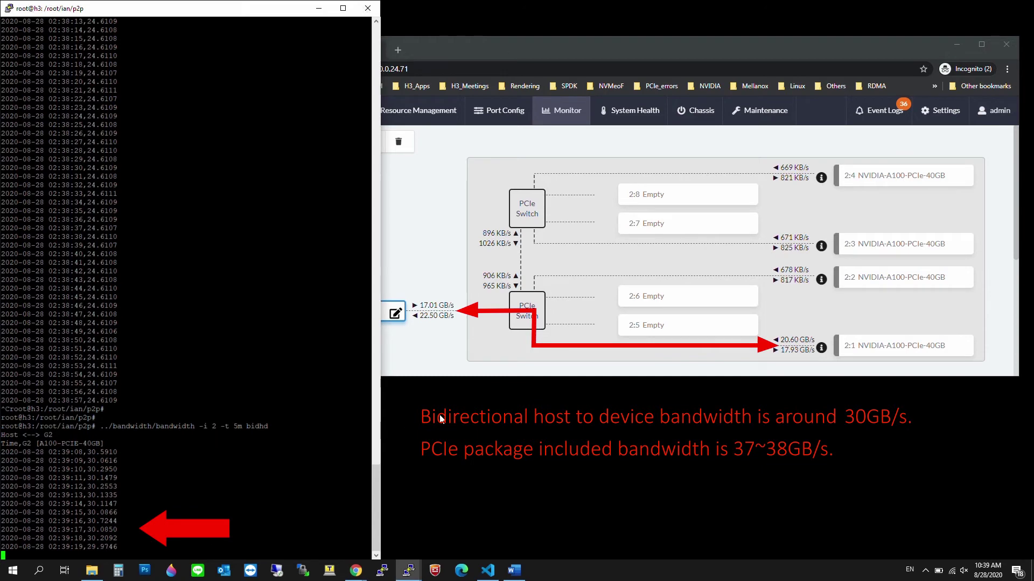
Watch the ~30 GB/s bidirectional traffic in Falcon II, then stop the test and recall its command.
{"action": "left_click", "coordinate": [632, 369]}
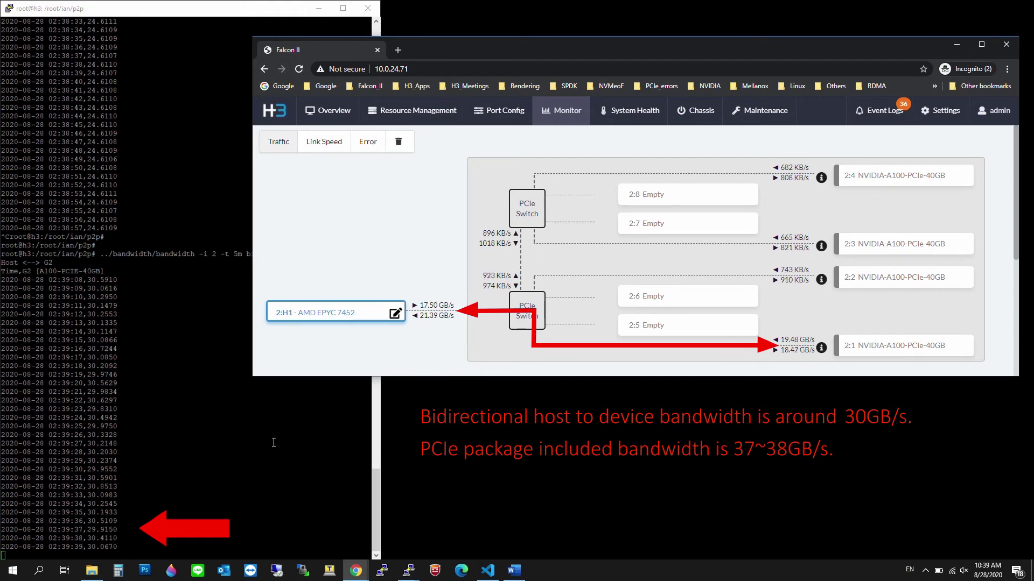
{"action": "left_click", "coordinate": [274, 442]}
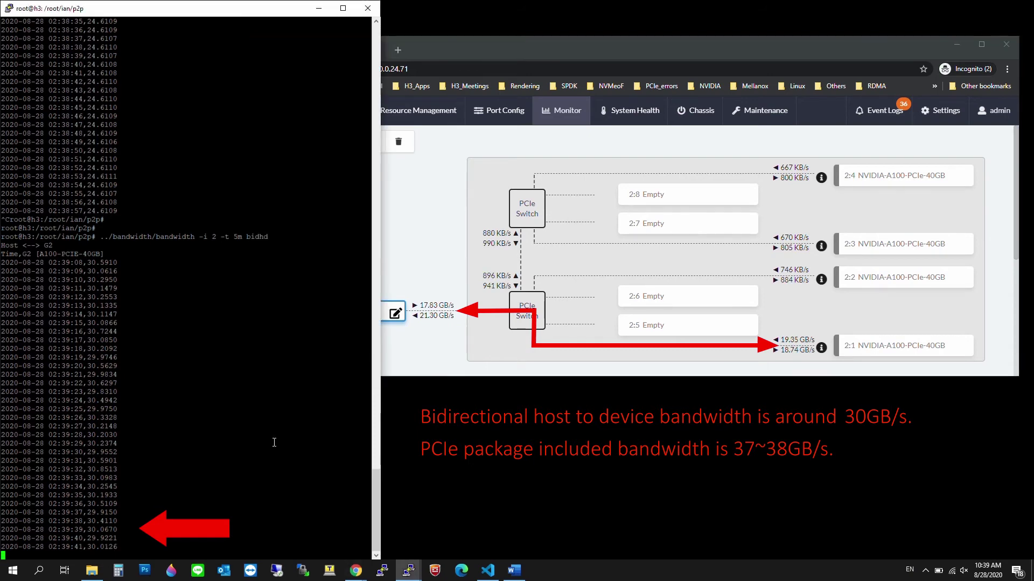
{"action": "key", "text": "ctrl+c"}
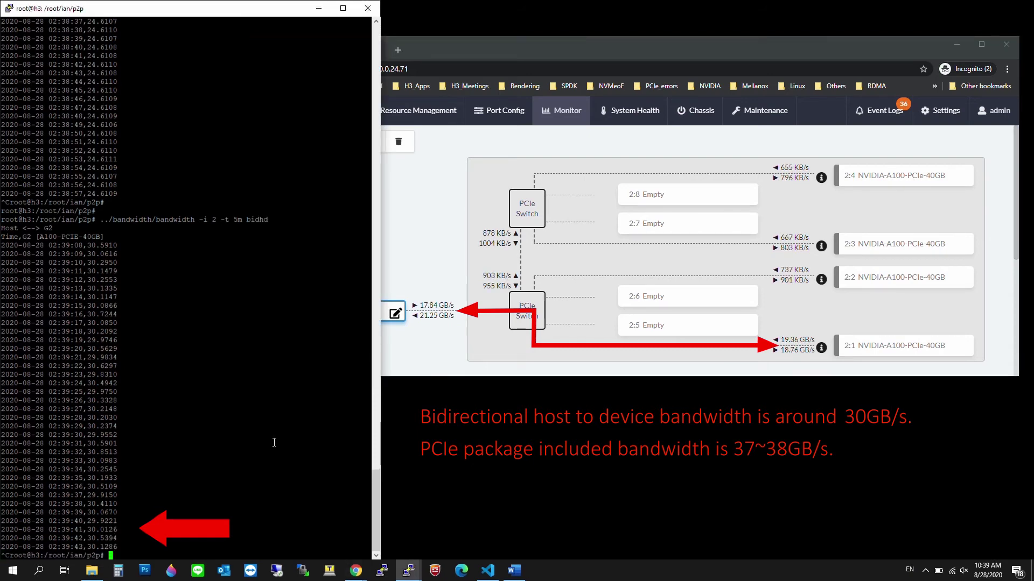
{"action": "key", "text": "Return"}
{"action": "key", "text": "Return"}
{"action": "key", "text": "Up"}
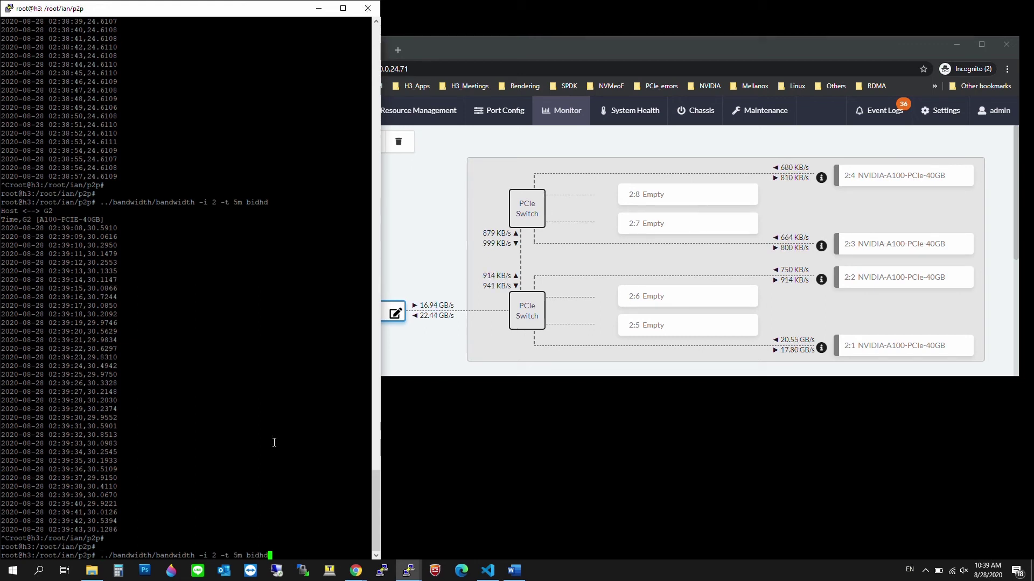
Rerun the G0–G1 bidirectional P2P bandwidth test (~48.6 GB/s) and watch it in Falcon II.
{"action": "key", "text": "Up"}
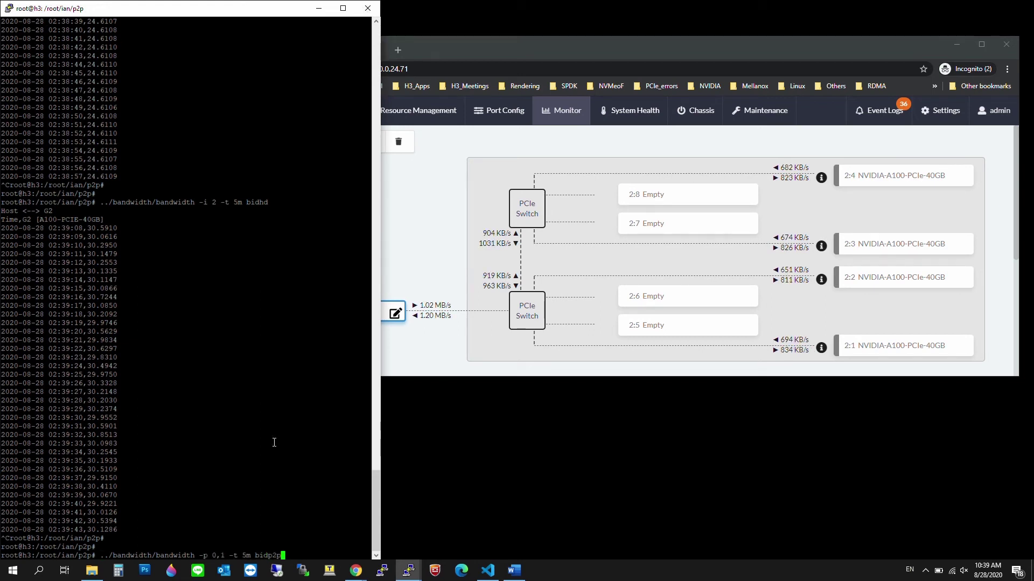
{"action": "key", "text": "Return"}
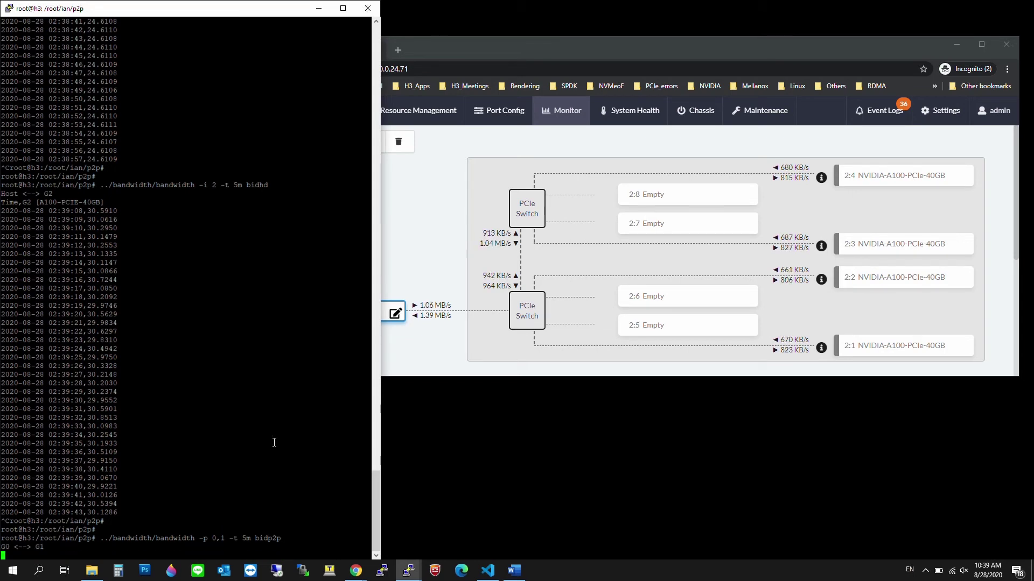
{"action": "left_click", "coordinate": [405, 257]}
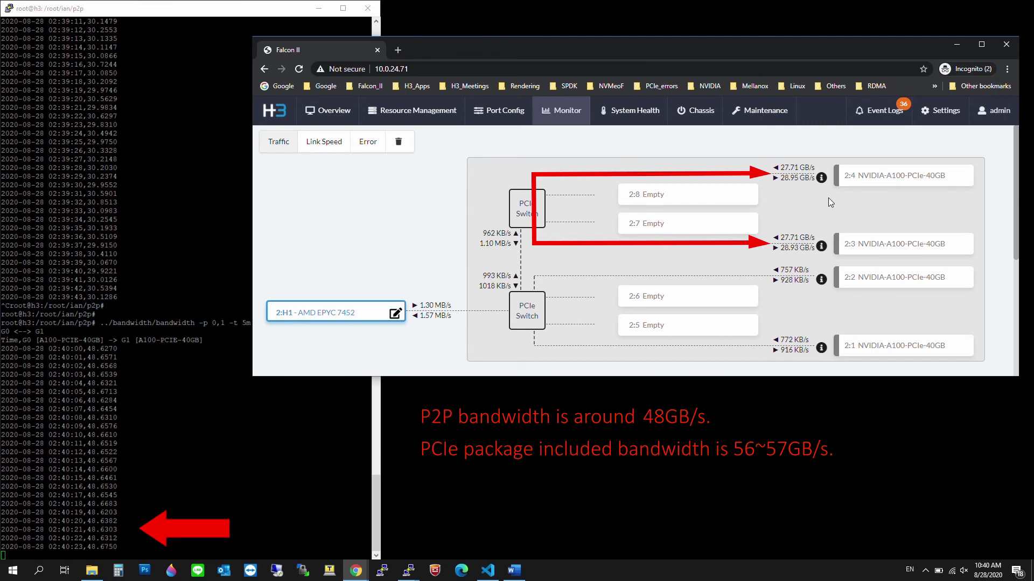
Stop the P2P test and browse command history back to cd p2p/.
{"action": "left_click", "coordinate": [277, 439]}
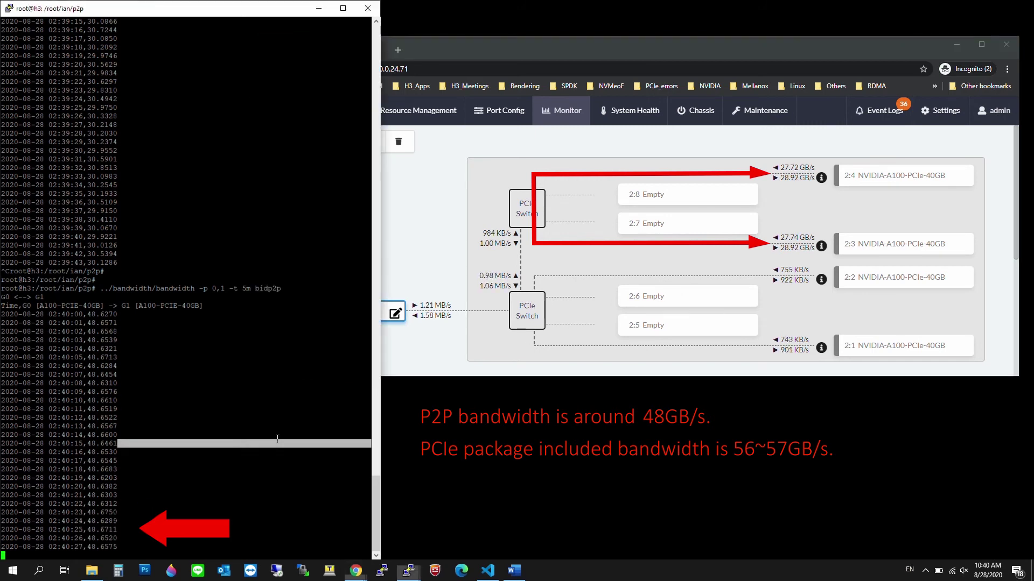
{"action": "key", "text": "ctrl+c"}
{"action": "key", "text": "Return"}
{"action": "key", "text": "Return"}
{"action": "key", "text": "Up"}
{"action": "key", "text": "Up"}
{"action": "key", "text": "Up"}
{"action": "key", "text": "Up"}
{"action": "key", "text": "Up"}
{"action": "key", "text": "Up"}
{"action": "key", "text": "Up"}
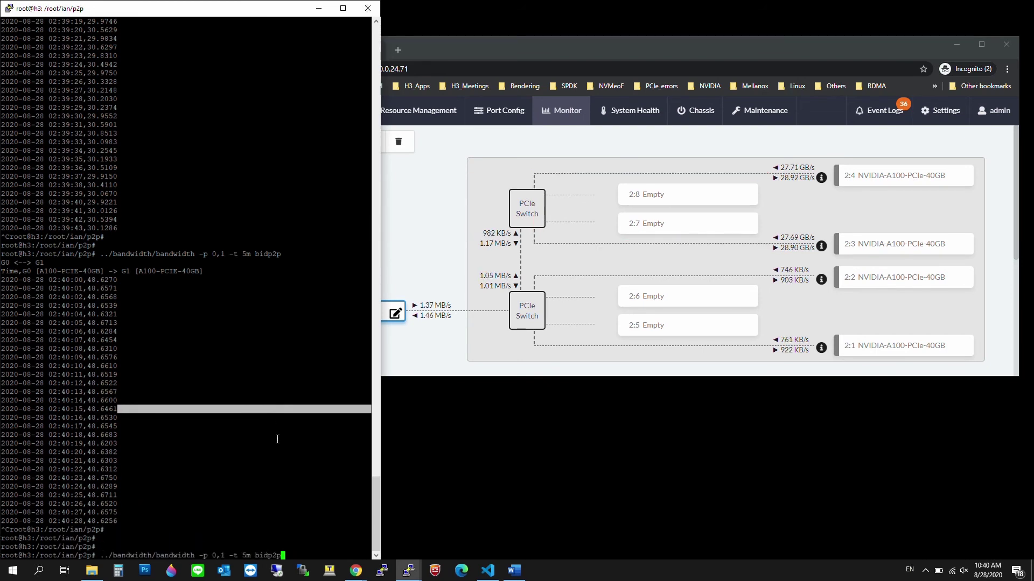
{"action": "key", "text": "Up"}
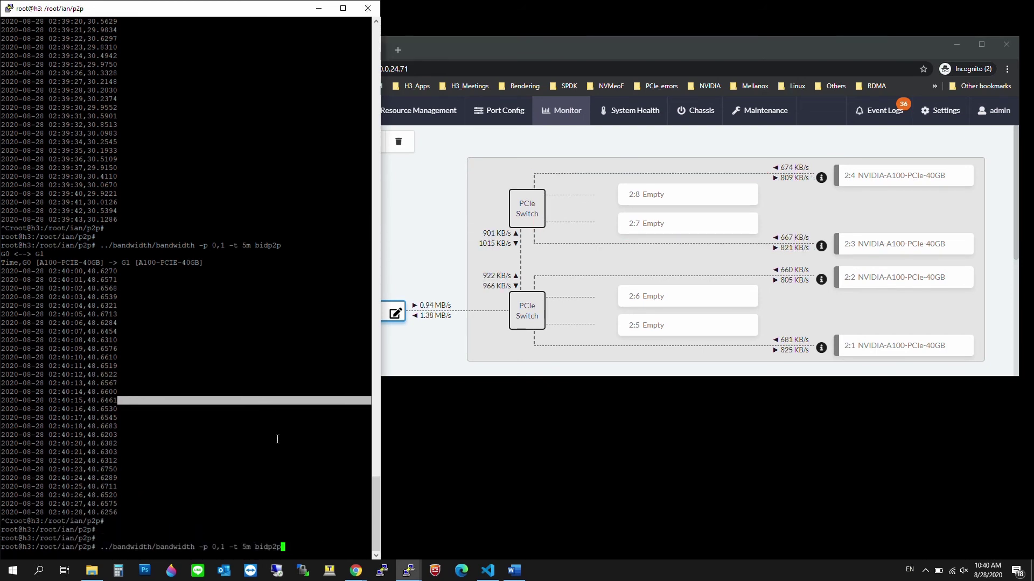
{"action": "key", "text": "Down"}
{"action": "key", "text": "Down"}
{"action": "key", "text": "Down"}
{"action": "key", "text": "Down"}
{"action": "key", "text": "Down"}
{"action": "key", "text": "Up"}
{"action": "key", "text": "Up"}
{"action": "key", "text": "Up"}
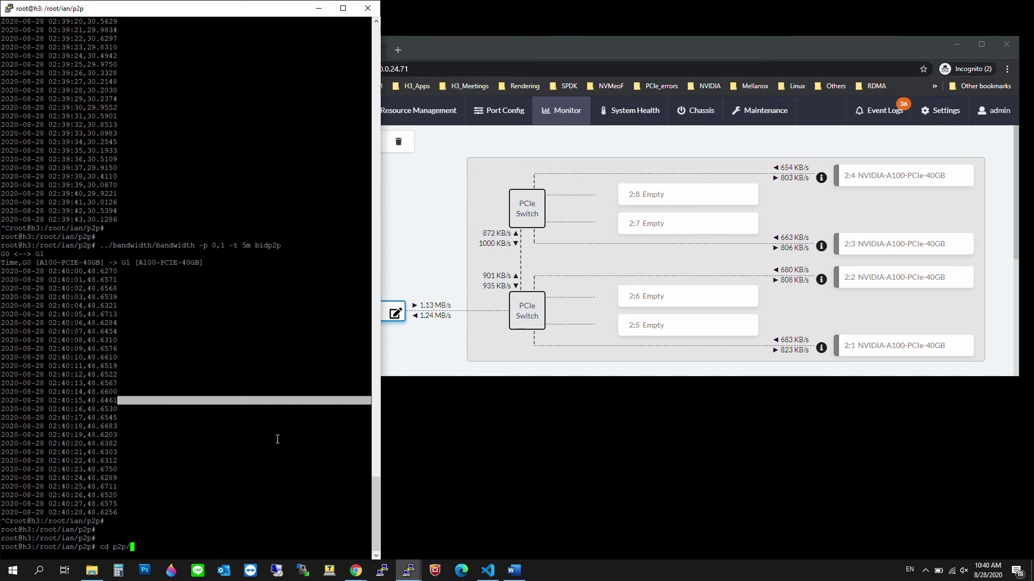
Start the ./p2pTest ring stress G0→G1→G2→G3→G0 (~24.3 each) and view it in Falcon II.
{"action": "key", "text": "Up"}
{"action": "key", "text": "ctrl+u"}
{"action": "type", "text": "./p"}
{"action": "key", "text": "Tab"}
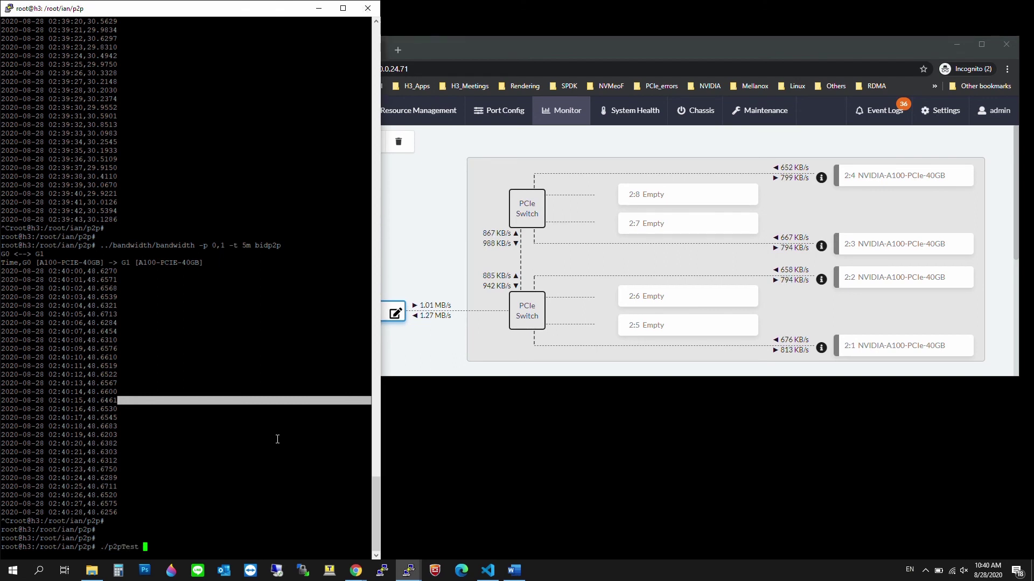
{"action": "key", "text": "Return"}
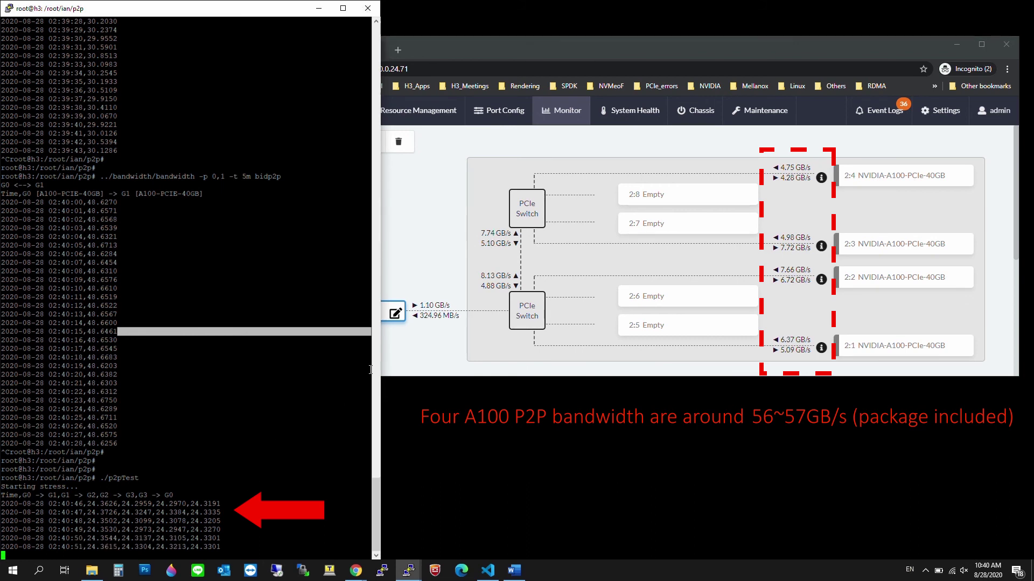
{"action": "left_click", "coordinate": [439, 257]}
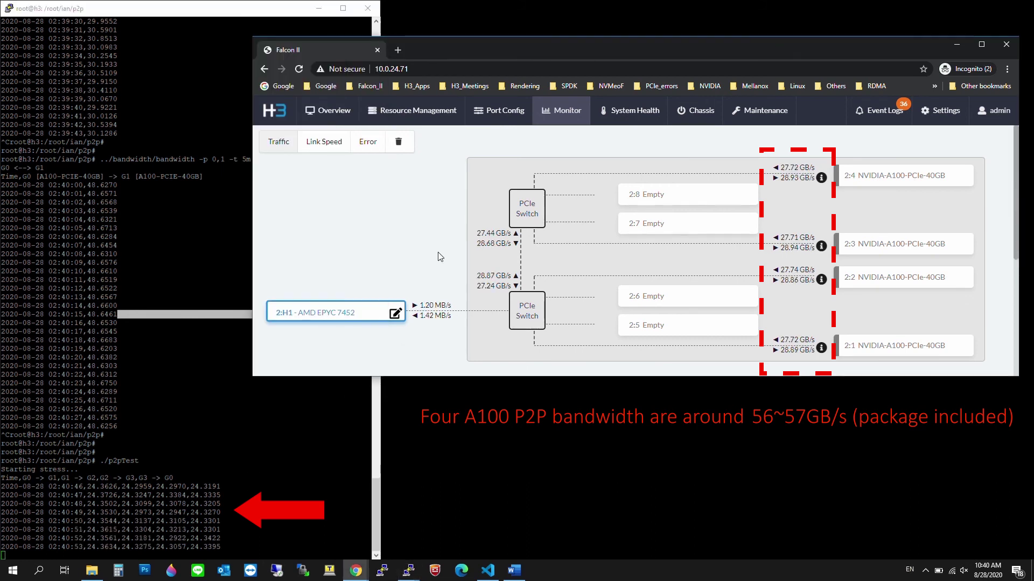